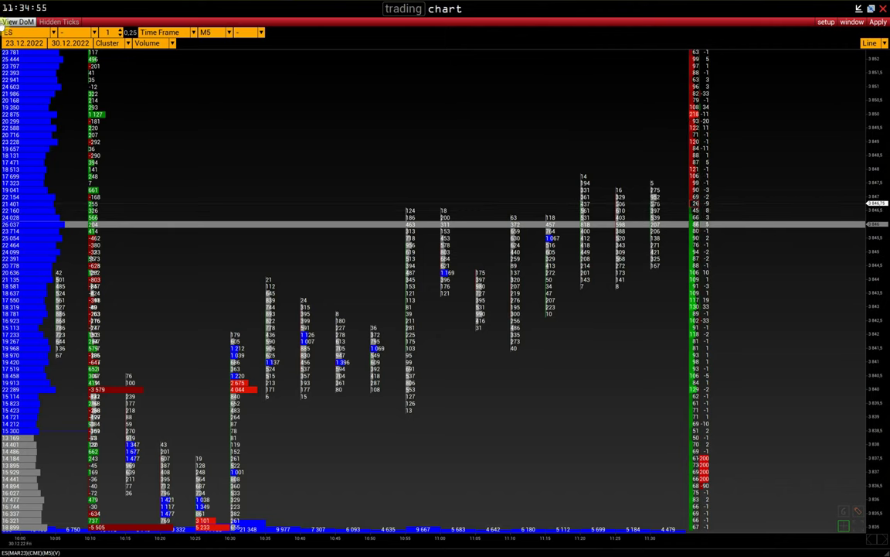
Switch the ES chart's DoM view on and start a screen capture of about 427 x 1399 px around the DoM columns
left_click(10, 23)
left_click(10, 22)
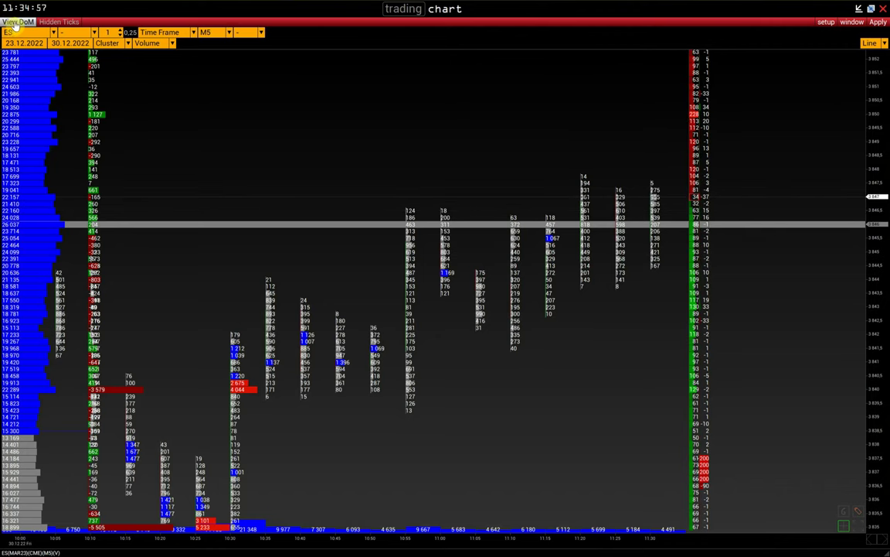
left_click(500, 6)
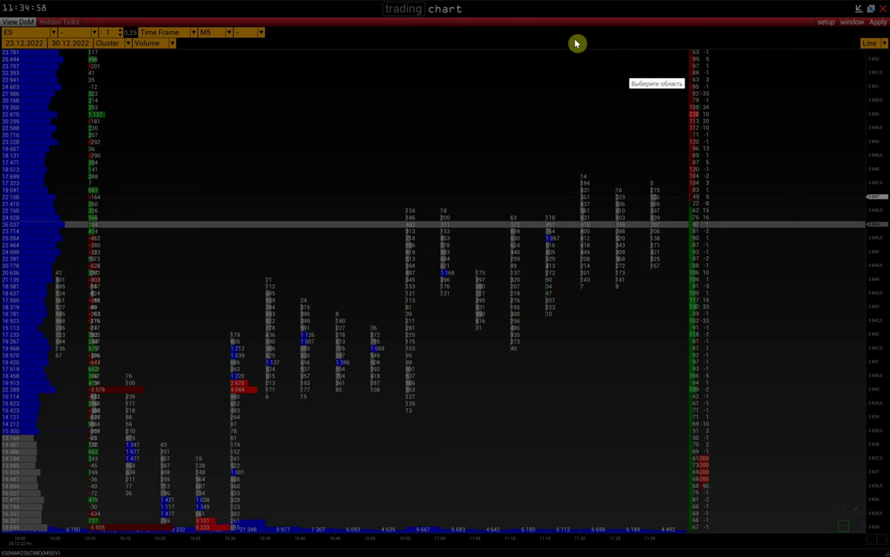
left_click_drag(633, 44, 783, 532)
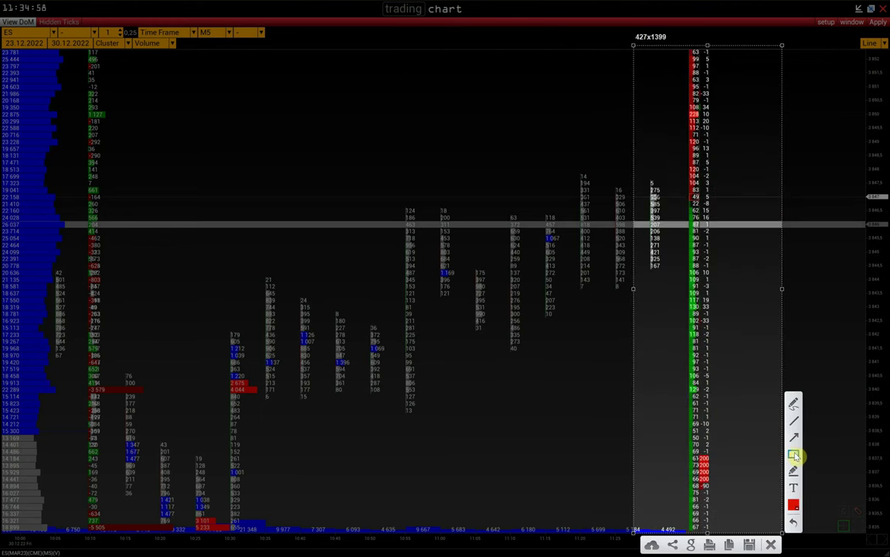
Outline the DoM volume column and its delta column in turn with a red rectangle, undoing each outline
left_click(794, 454)
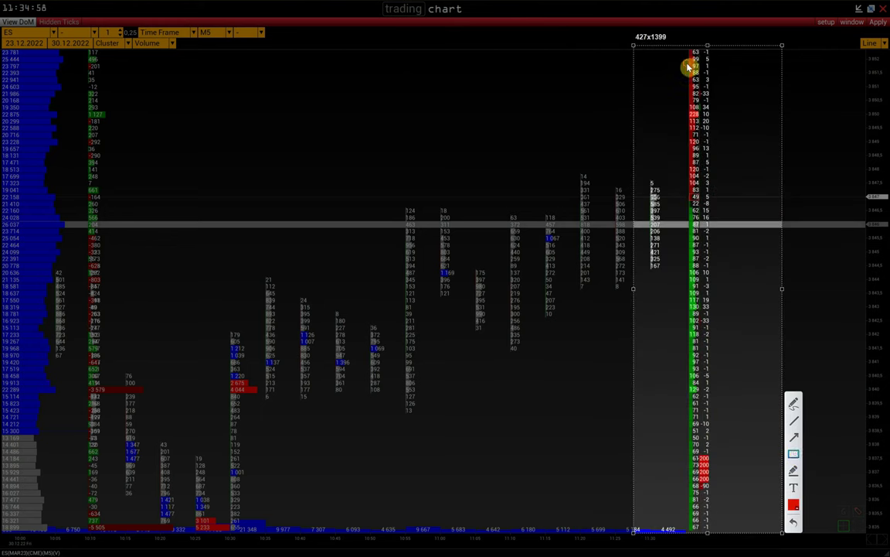
mouse_move(688, 63)
left_mouse_down()
mouse_move(708, 325)
mouse_move(704, 481)
left_mouse_up()
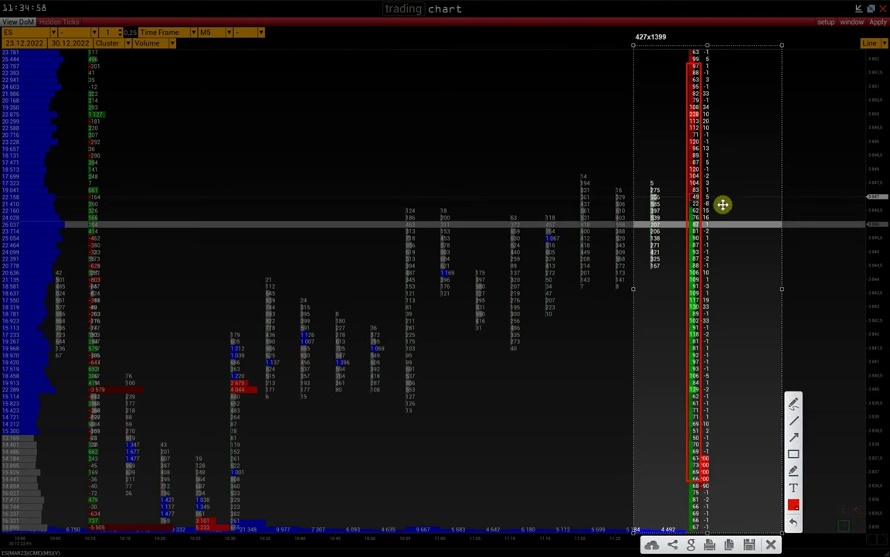
key("ctrl+z")
left_click(792, 454)
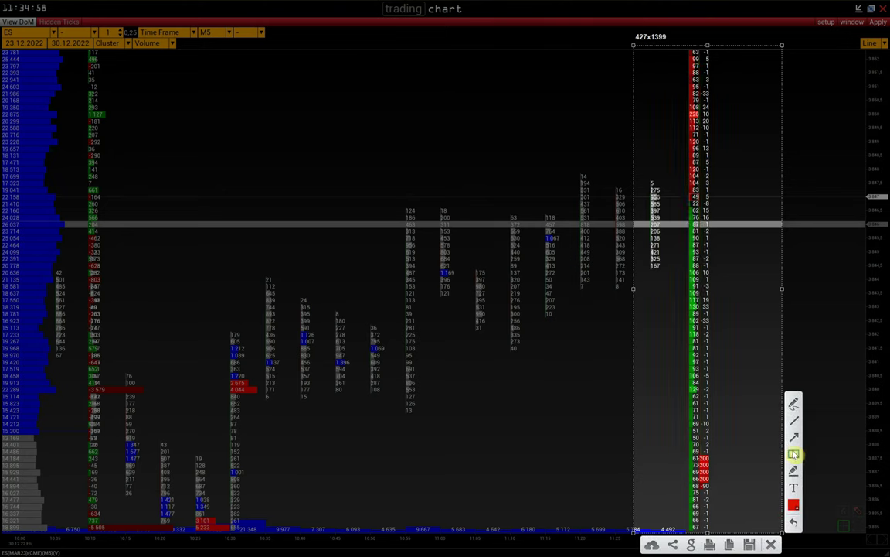
left_click_drag(700, 93, 716, 462)
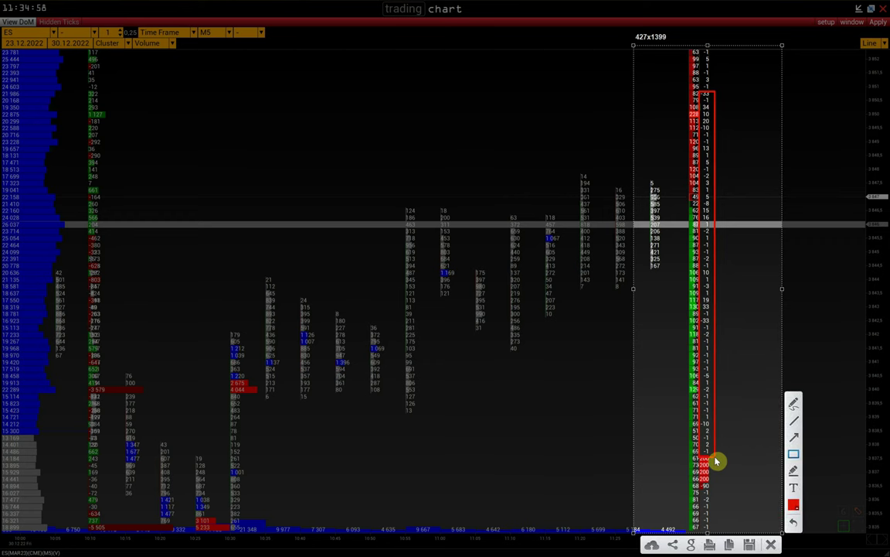
key("ctrl+z")
Draw four red arrows pointing at the DoM delta values 5, -8, 15 and 16 around the current price
left_click(797, 438)
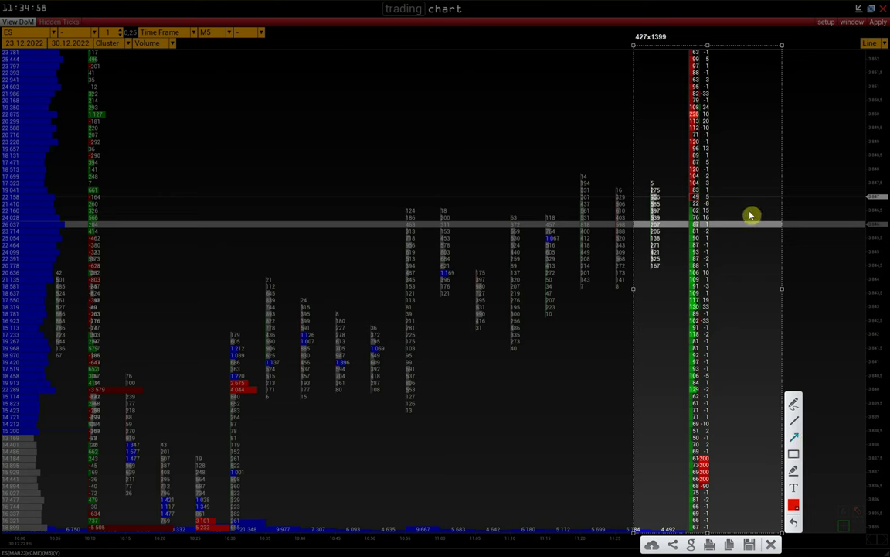
left_click_drag(767, 208, 719, 207)
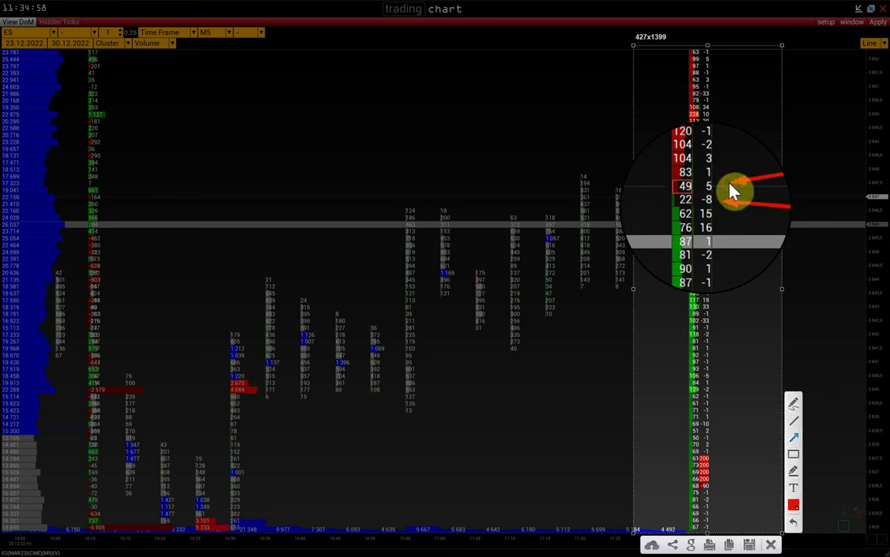
key("Escape")
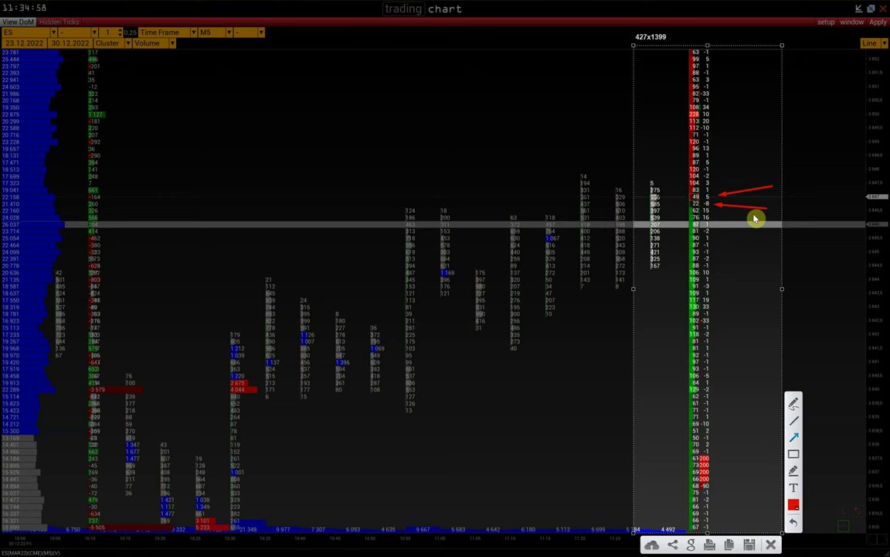
left_click_drag(759, 220, 718, 215)
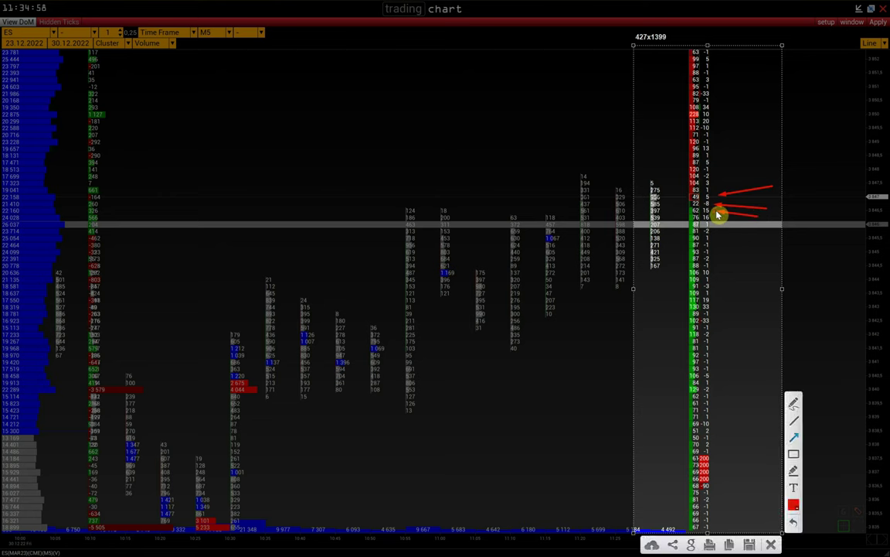
key("ctrl+m")
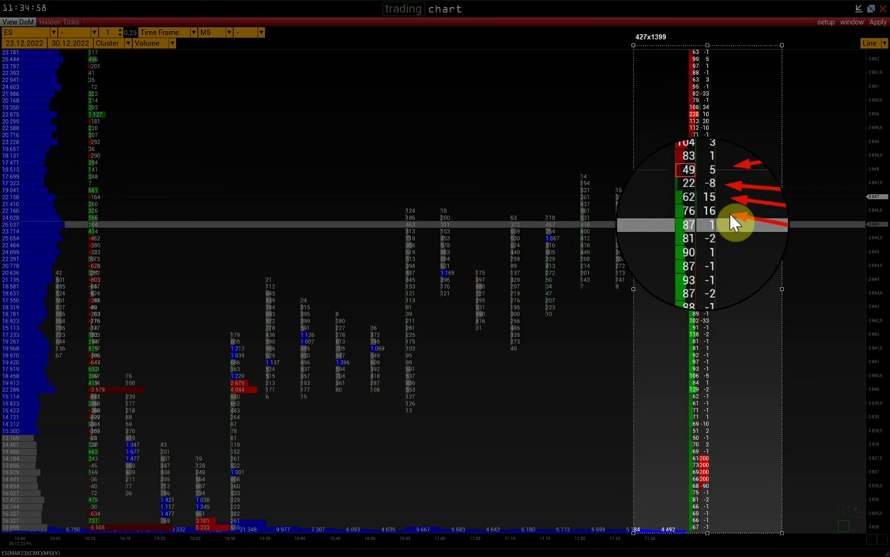
mouse_move(794, 404)
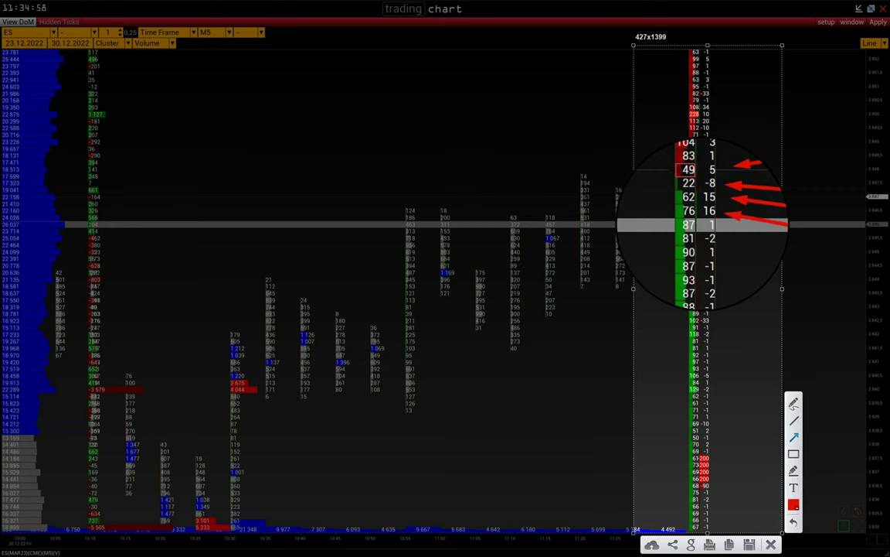
key("ctrl+m")
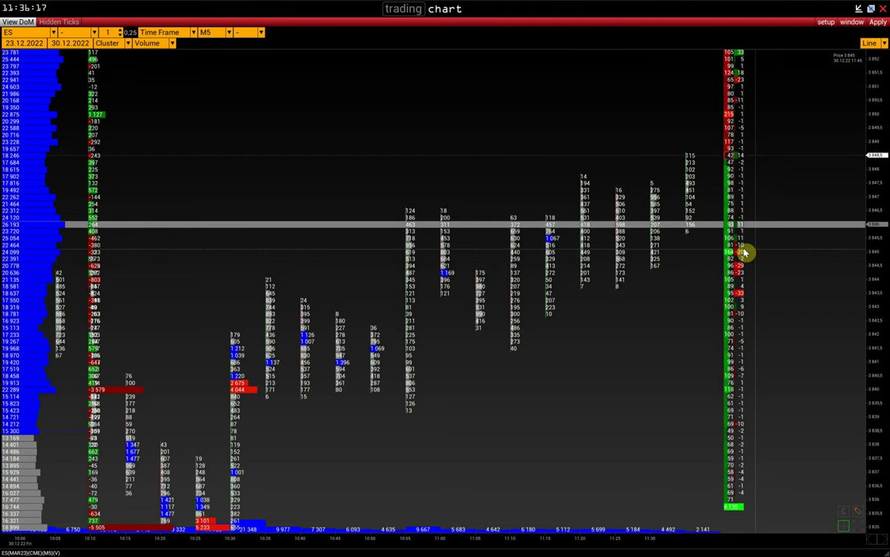
Set DoM Delta by to Mirror Level in the chart's miscellaneous settings and apply it
left_click(825, 23)
mouse_move(766, 92)
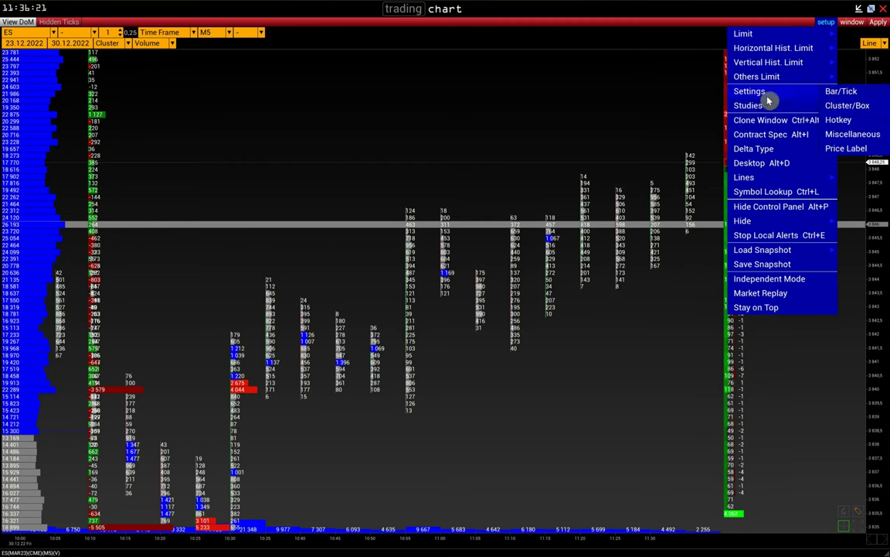
left_click(848, 138)
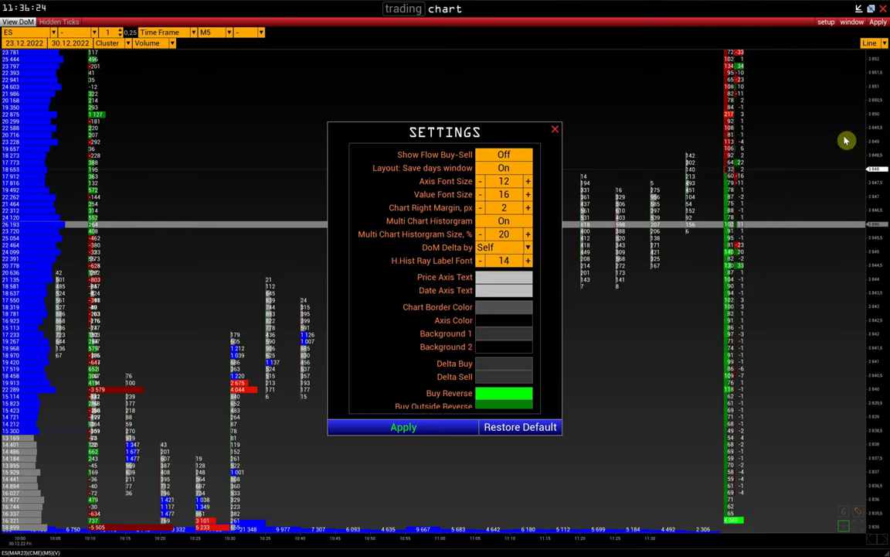
left_click(488, 248)
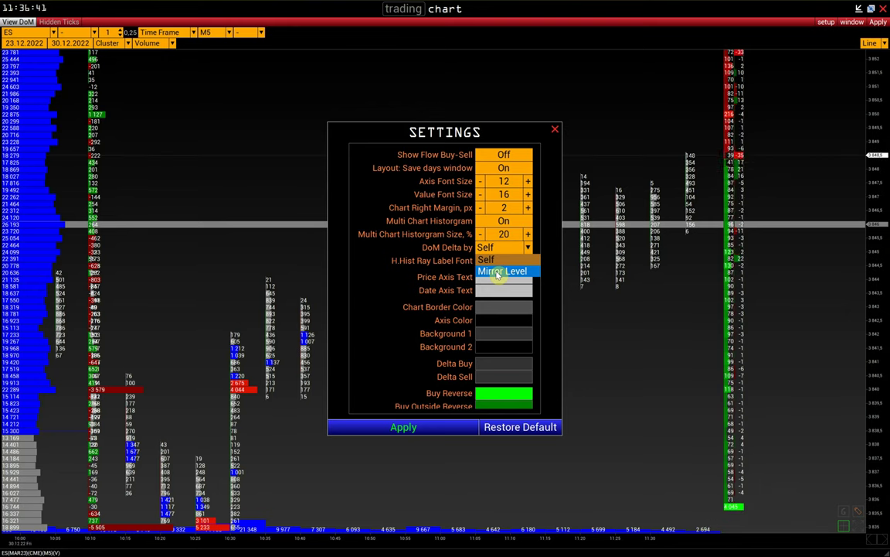
left_click(497, 272)
left_click(403, 427)
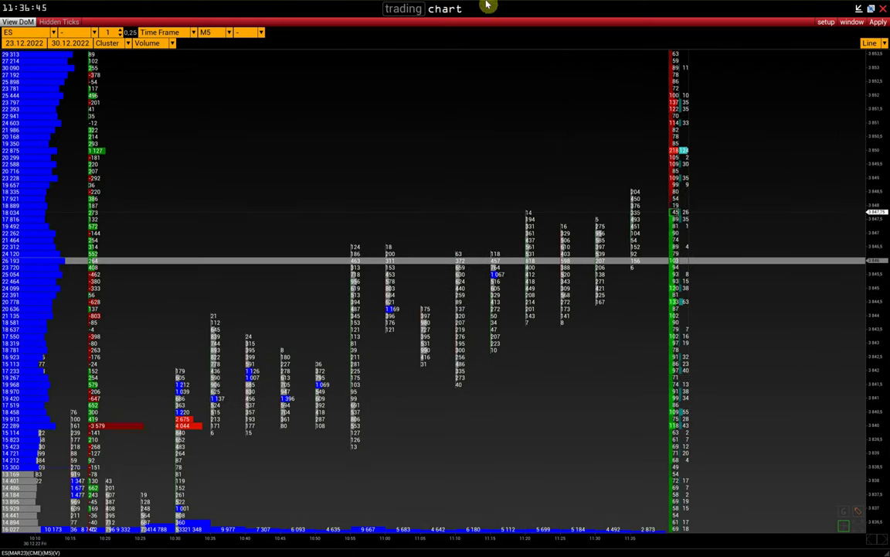
Capture an area of about 486 x 1377 px around the DoM and mark the levels near the current price with short red lines
key("Print")
left_click_drag(587, 48, 757, 527)
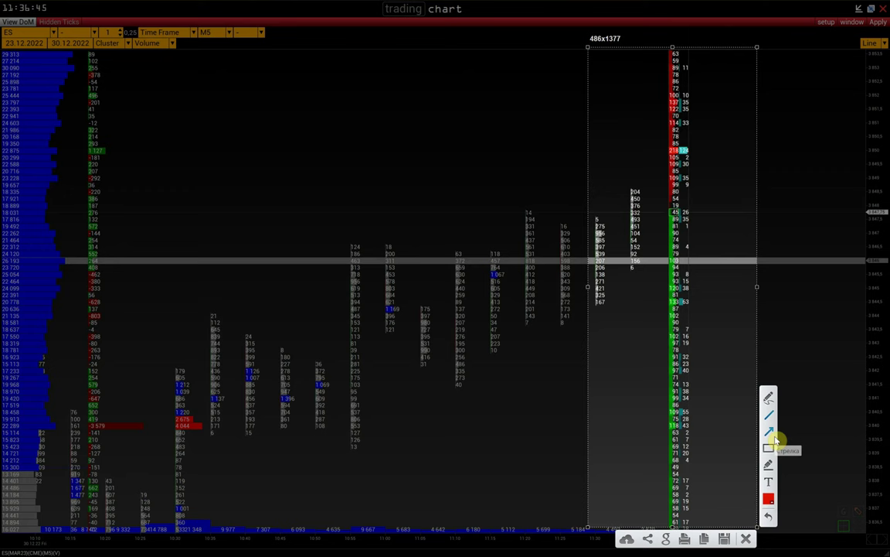
left_click(769, 415)
left_click_drag(692, 207, 701, 213)
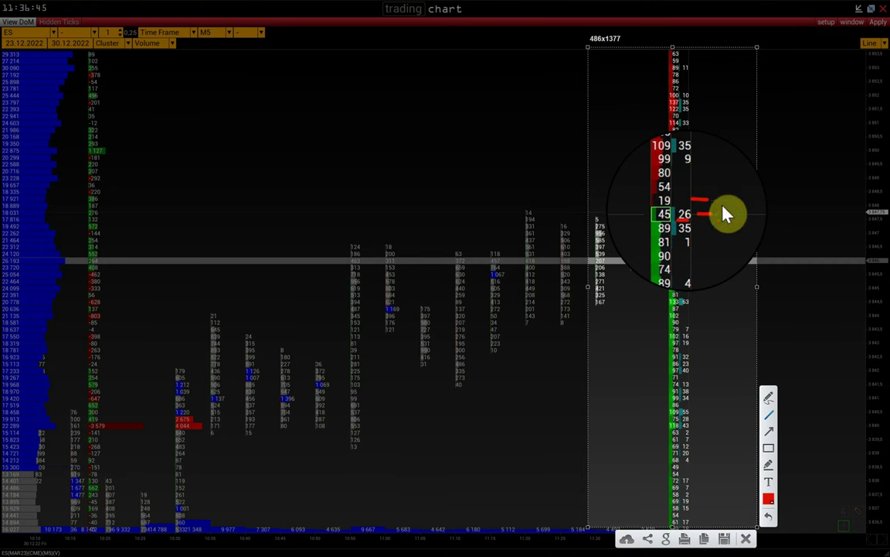
left_click(699, 205)
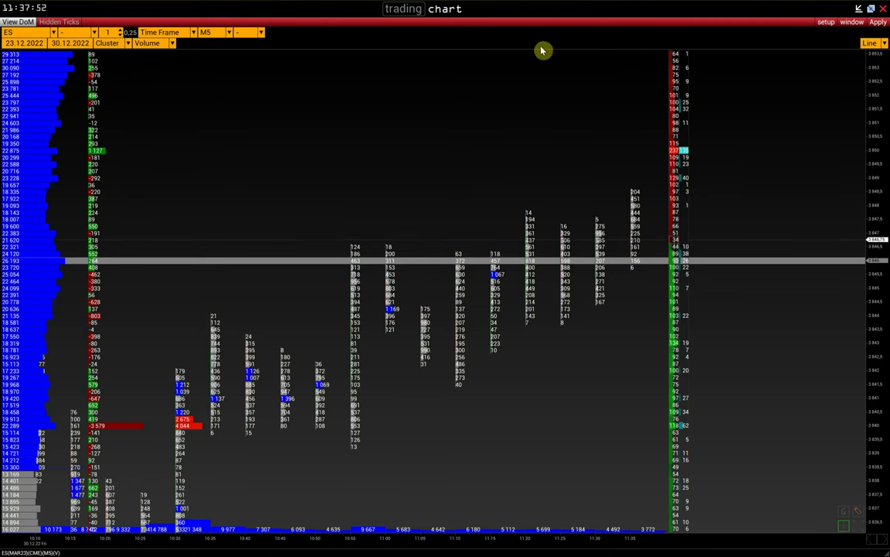
Set the DoM chart margin to 50 px in the market watch window's DoM settings and apply it
key("alt+Tab")
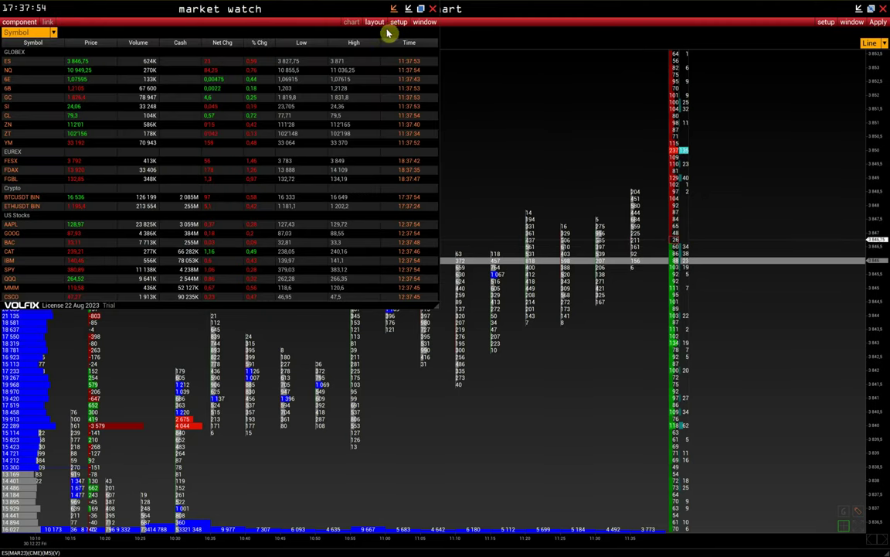
left_click(397, 23)
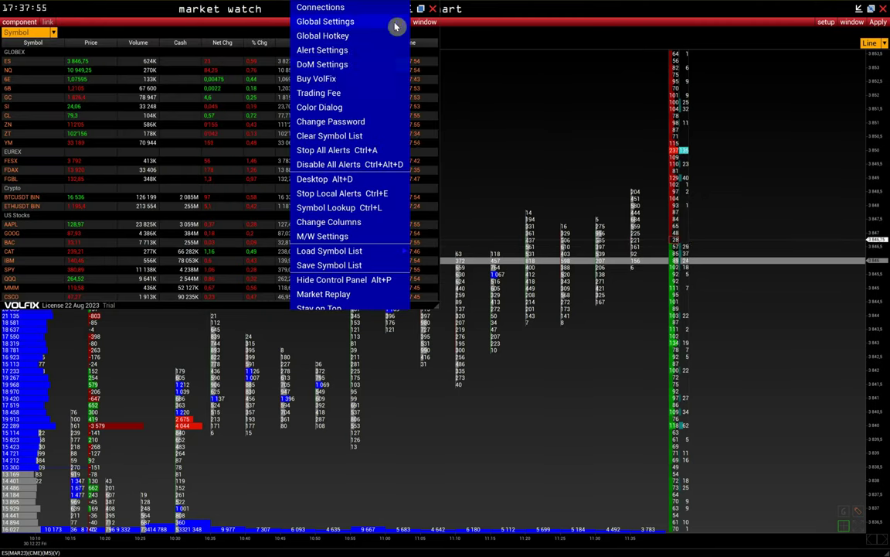
left_click(341, 66)
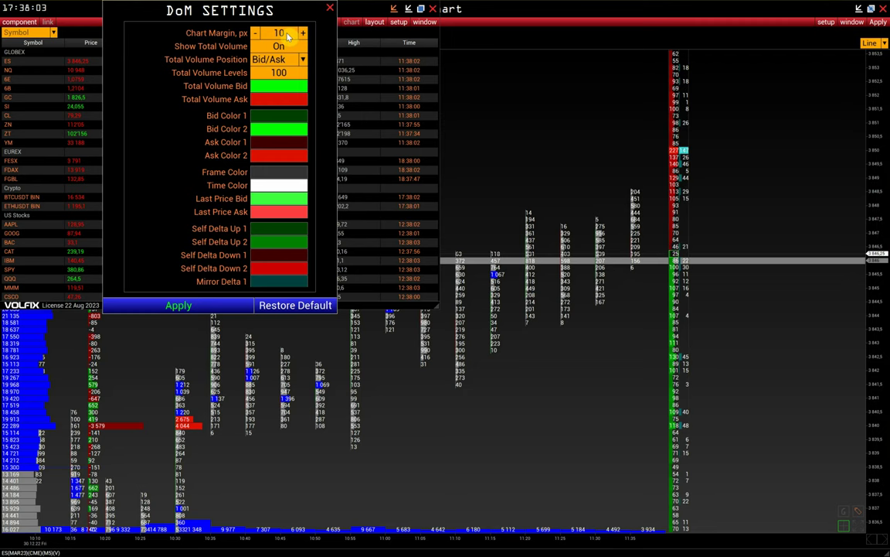
left_click(254, 36)
type("50")
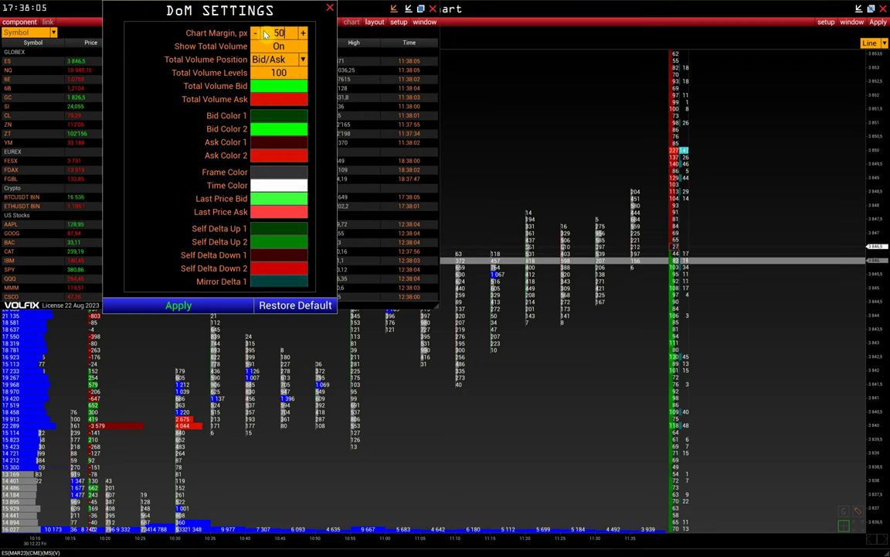
left_click(198, 308)
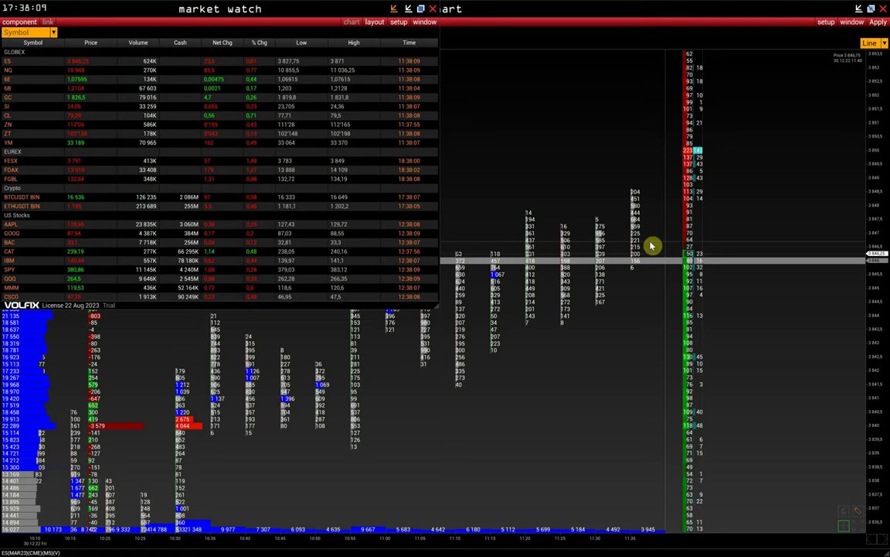
Check the total volumes at both ends of the DoM, set Total Volume Position to Right in the DoM settings and apply it
left_click(399, 22)
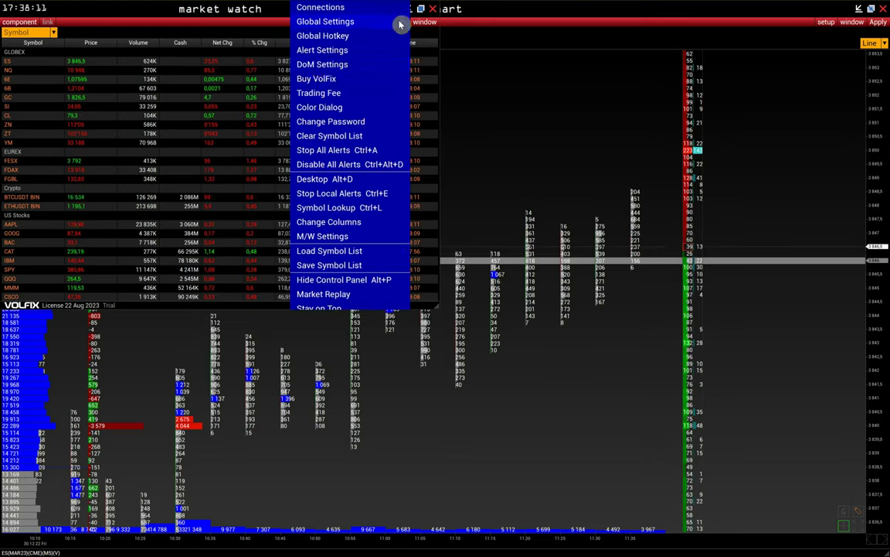
left_click(317, 65)
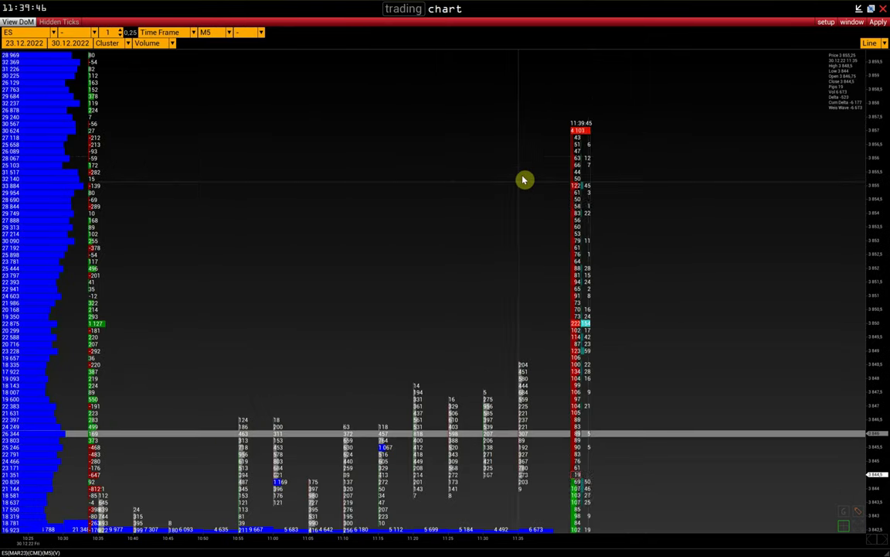
scroll(622, 167, "down", 5)
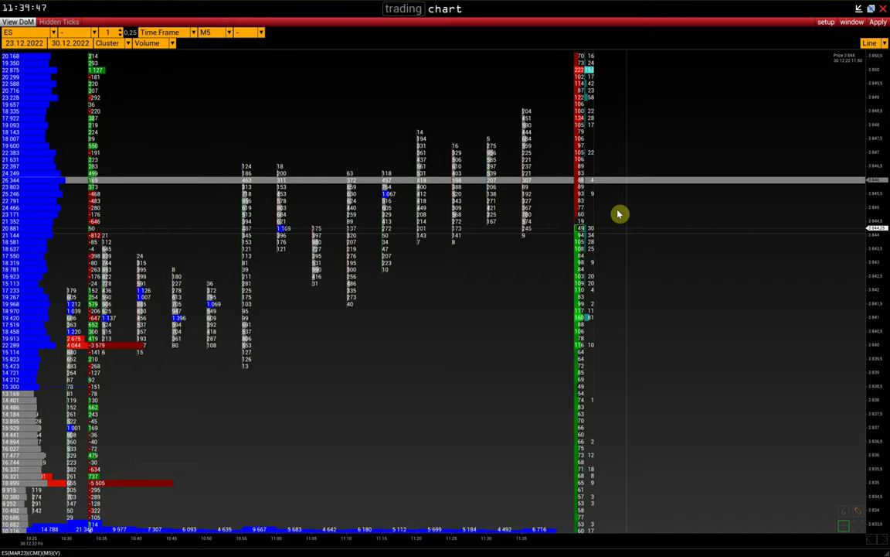
scroll(619, 214, "down", 3)
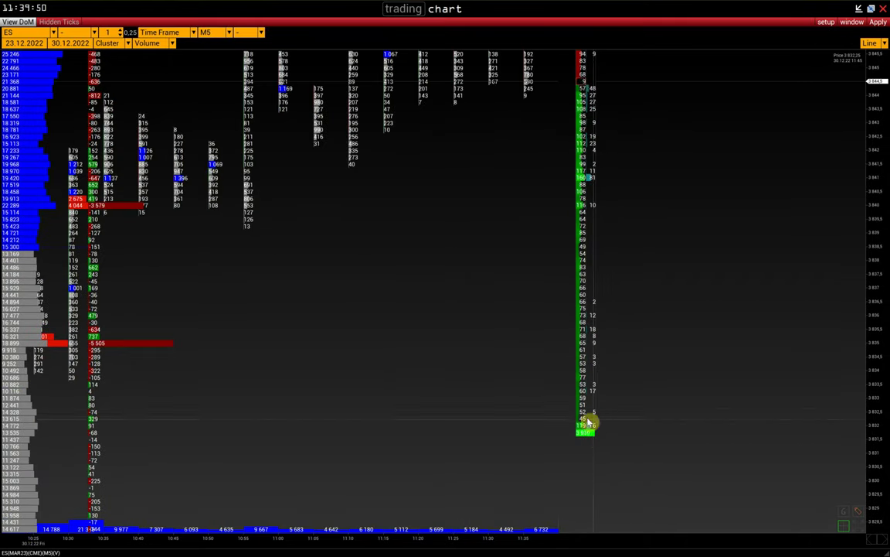
scroll(572, 363, "up", 3)
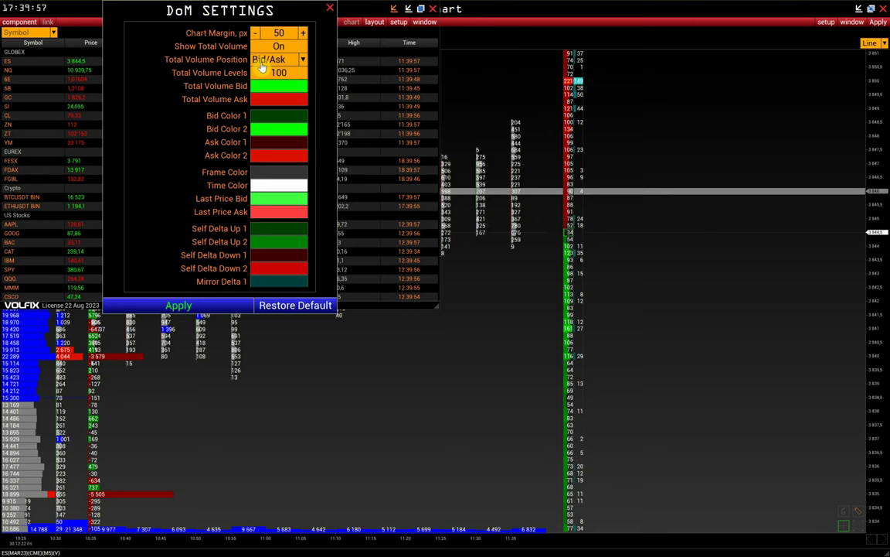
left_click(262, 63)
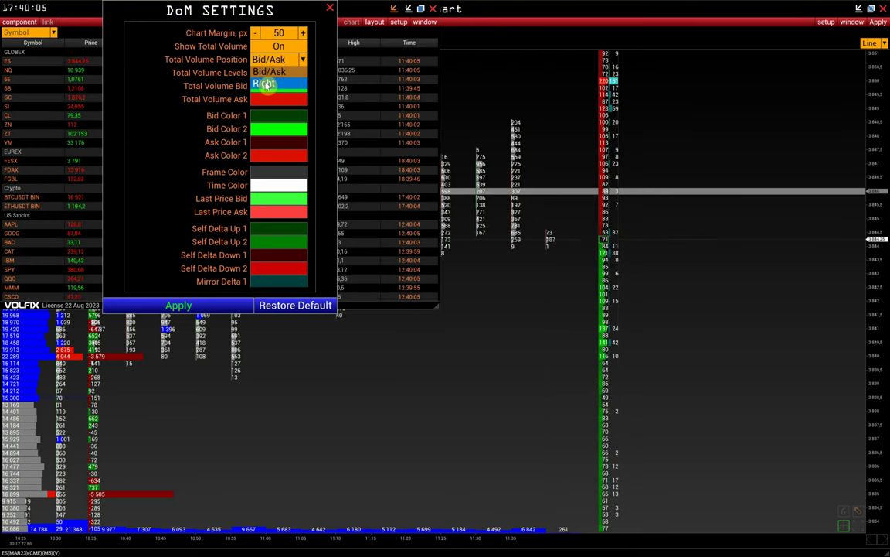
left_click(263, 84)
left_click(218, 308)
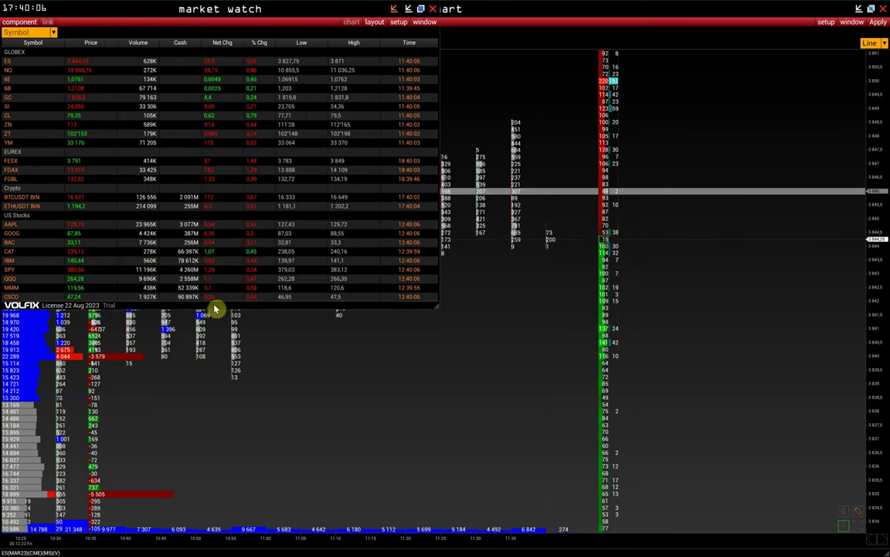
left_click(533, 294)
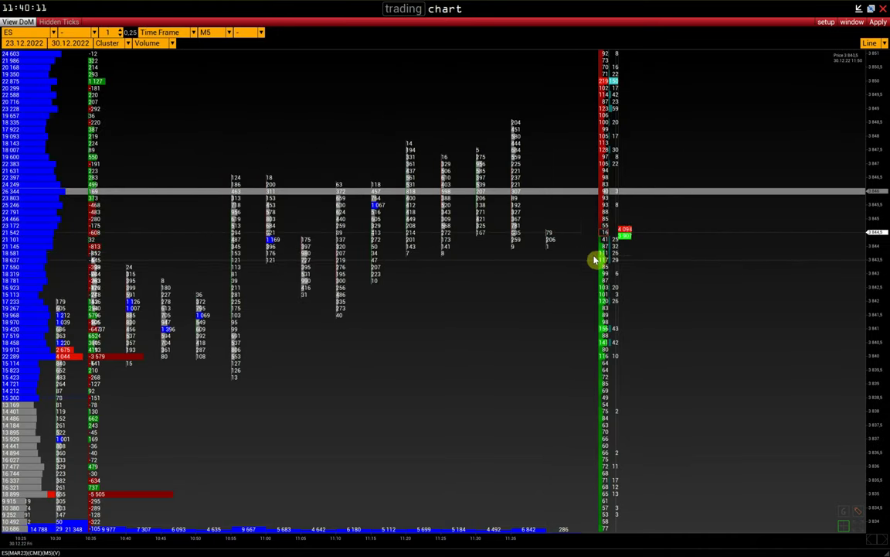
Open the market watch window's DoM settings, capture an area of about 847 x 1139 px around the DoM and mark two bid-side levels
left_click(398, 22)
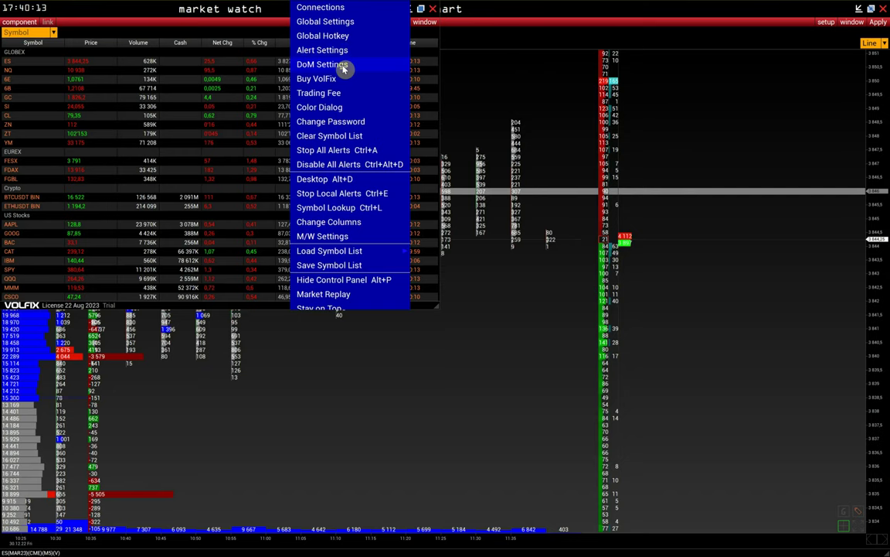
left_click(322, 64)
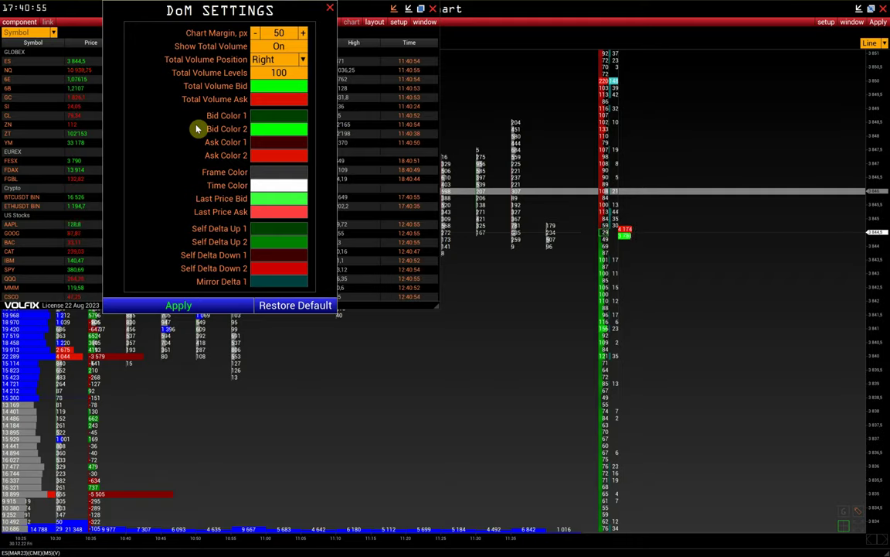
key("Print")
left_click_drag(470, 117, 765, 513)
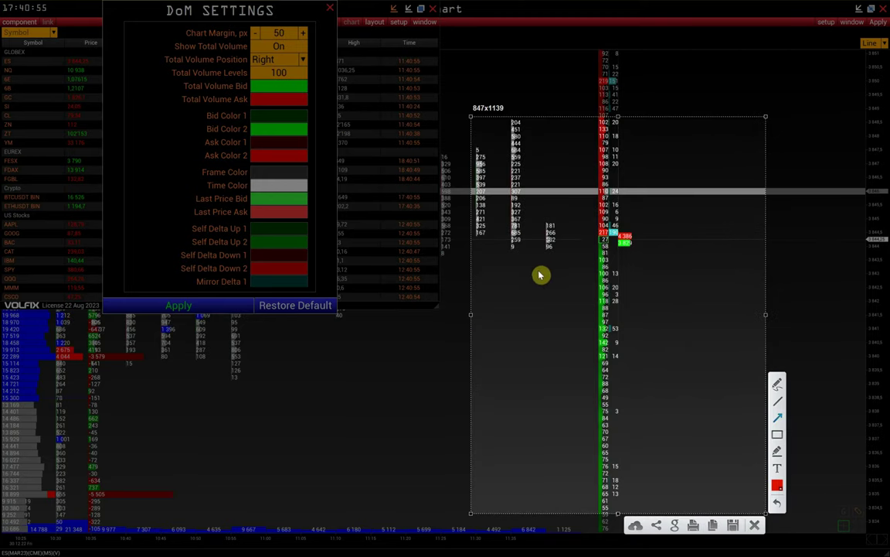
mouse_move(538, 272)
left_mouse_down()
mouse_move(590, 307)
mouse_move(577, 313)
mouse_move(590, 313)
left_mouse_up()
mouse_move(568, 355)
left_mouse_down()
mouse_move(592, 345)
mouse_move(563, 340)
mouse_move(594, 329)
left_mouse_up()
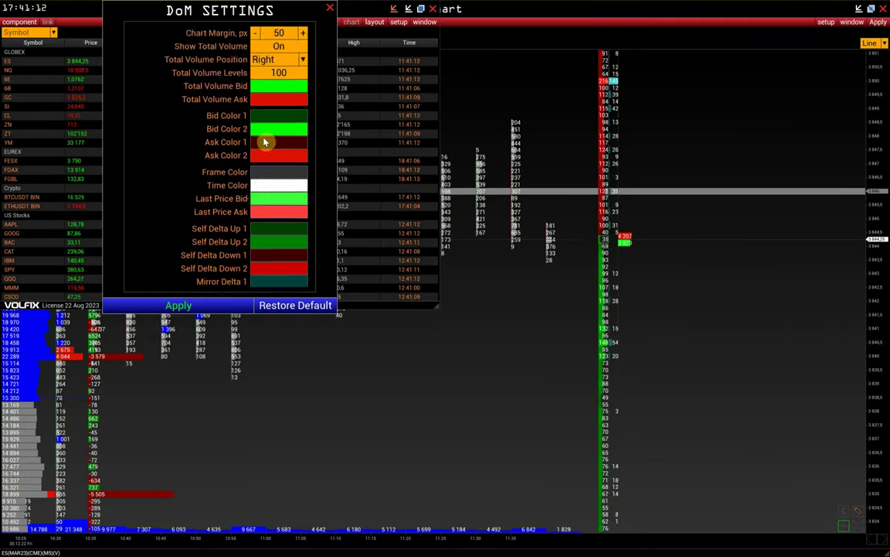
Set Show Historgram Always to Off in the DoM settings and apply it
scroll(245, 232, "down", 4)
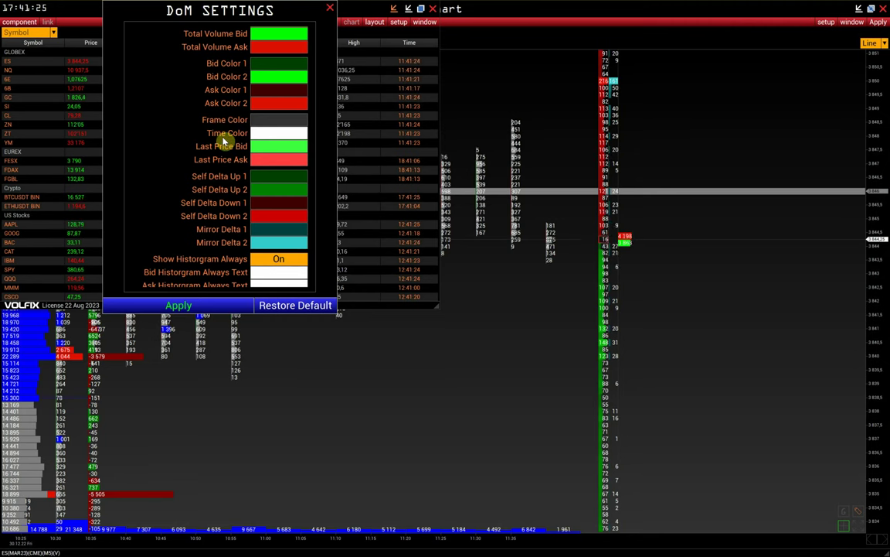
scroll(224, 142, "down", 2)
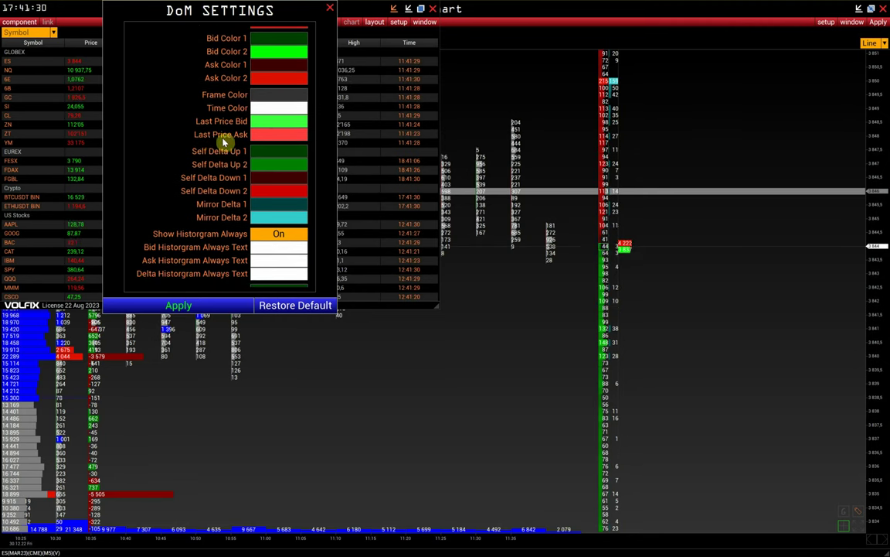
scroll(224, 143, "down", 2)
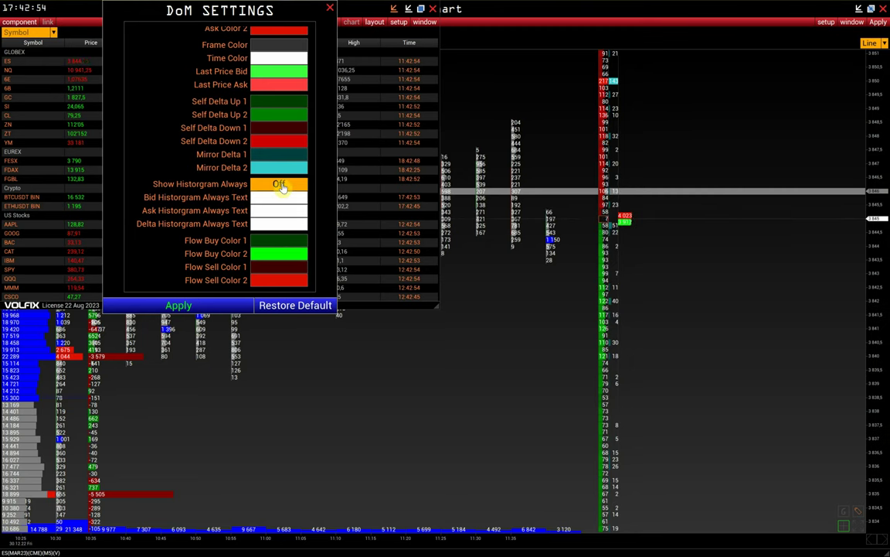
left_click(270, 183)
left_click(193, 307)
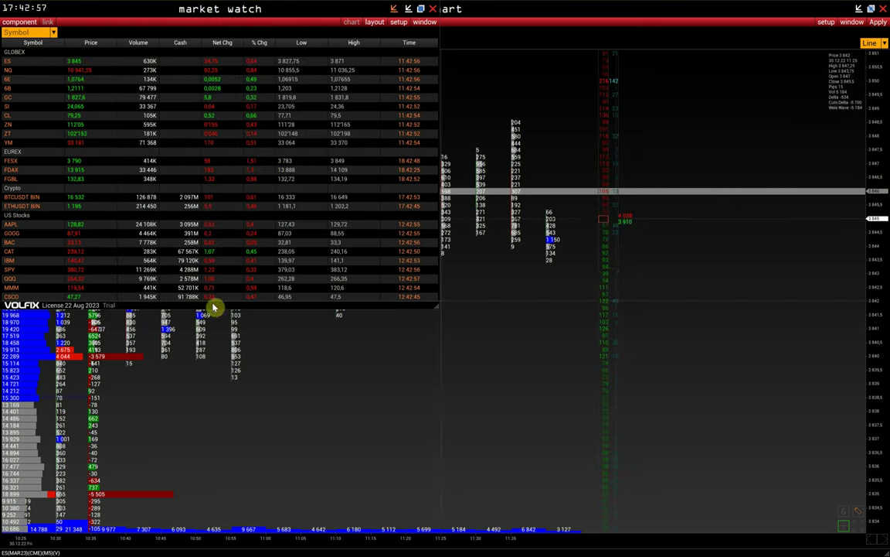
Reopen the DoM settings, review the histogram text and flow colour options, and close the dialog
left_click(397, 23)
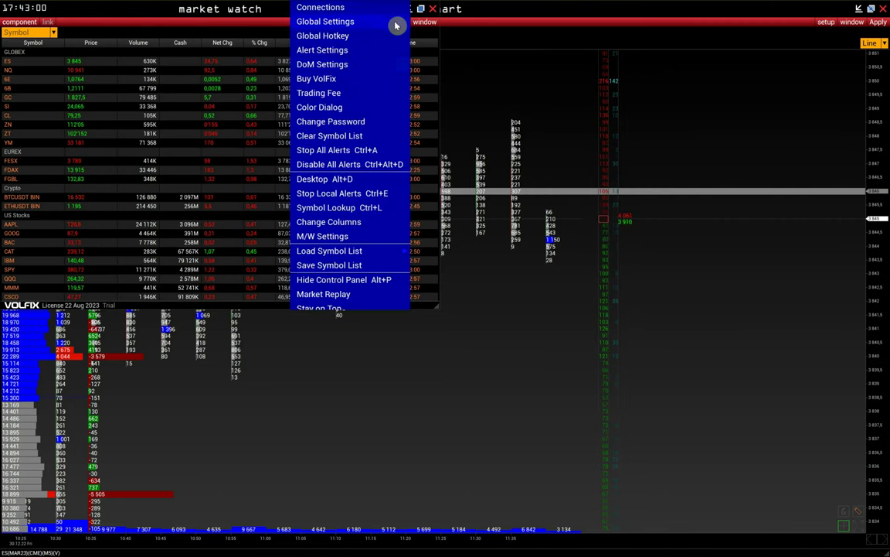
left_click(357, 67)
scroll(201, 171, "down", 5)
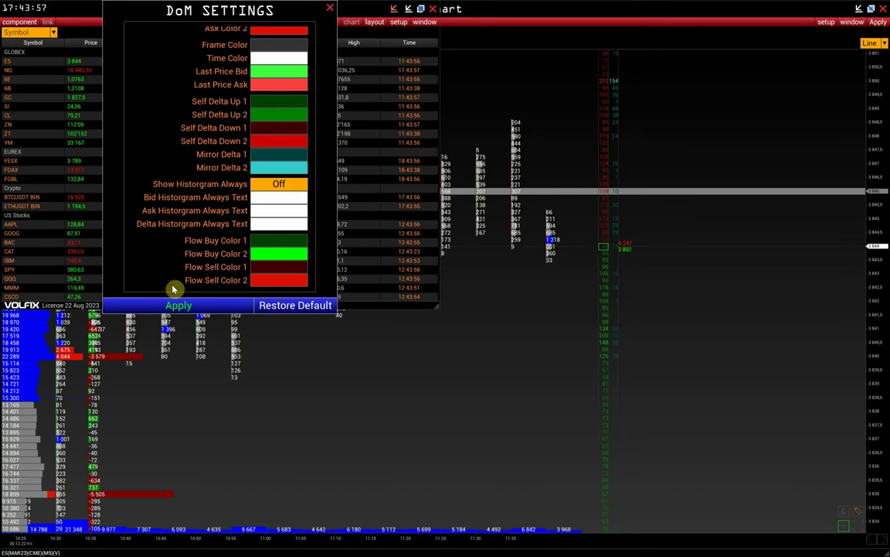
left_click(332, 10)
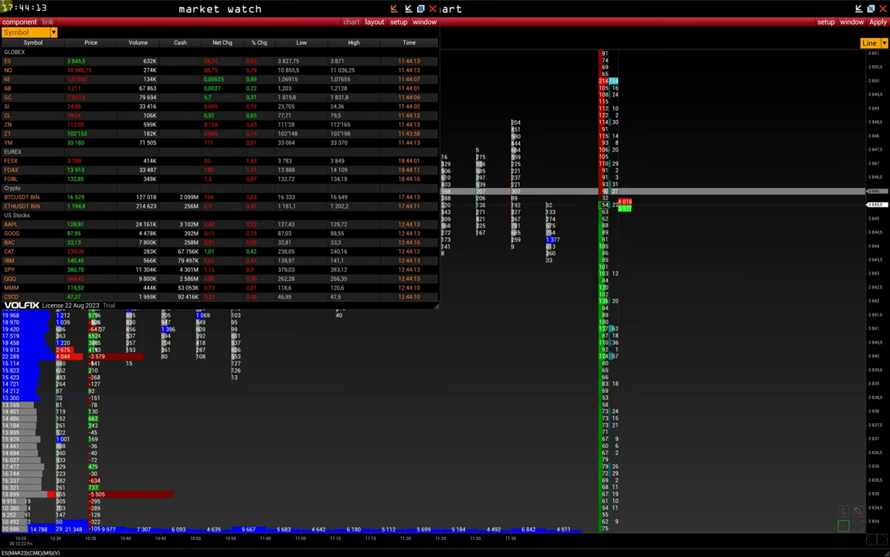
Open the trading chart's DoM Ask limit settings and set the limit value to 120
left_click(758, 275)
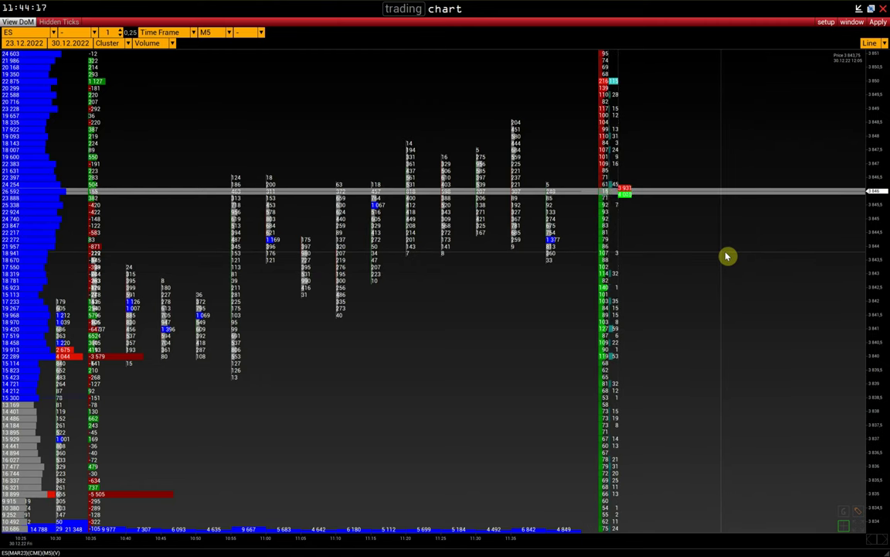
left_click(826, 21)
mouse_move(783, 81)
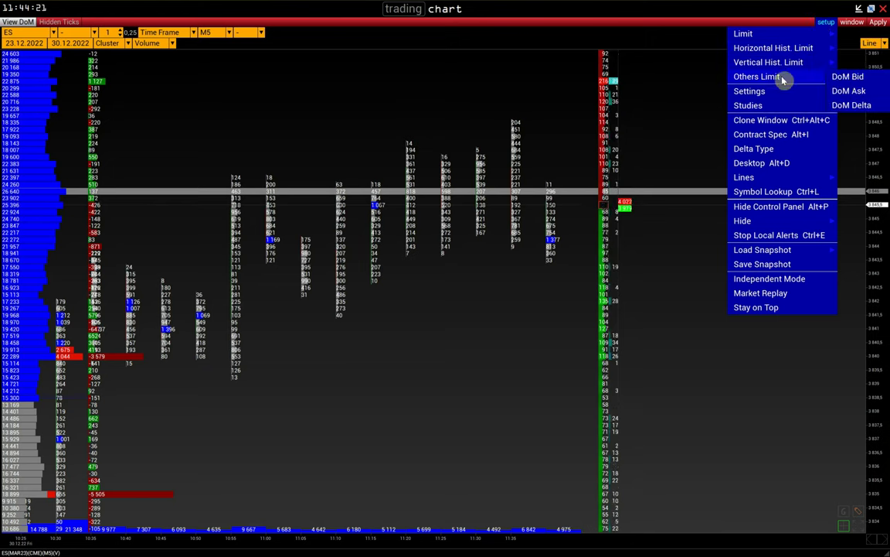
left_click(852, 92)
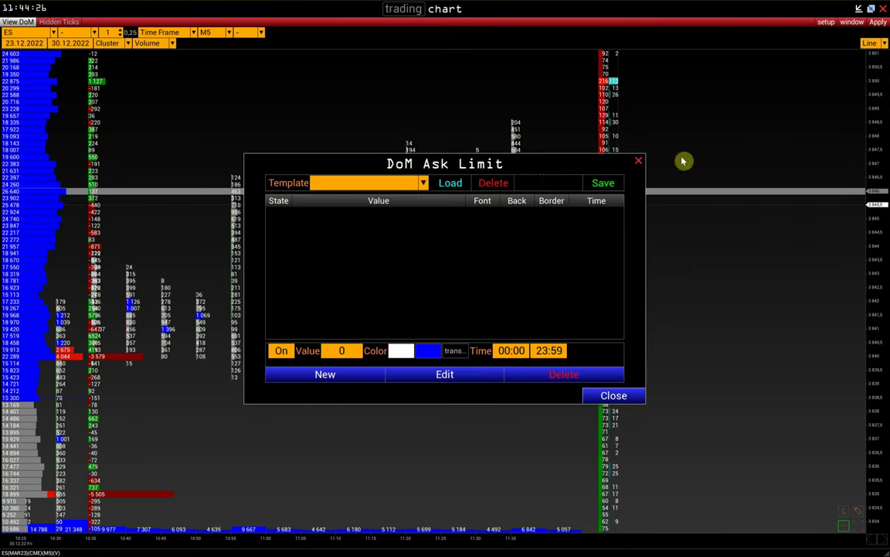
left_click_drag(552, 171, 401, 109)
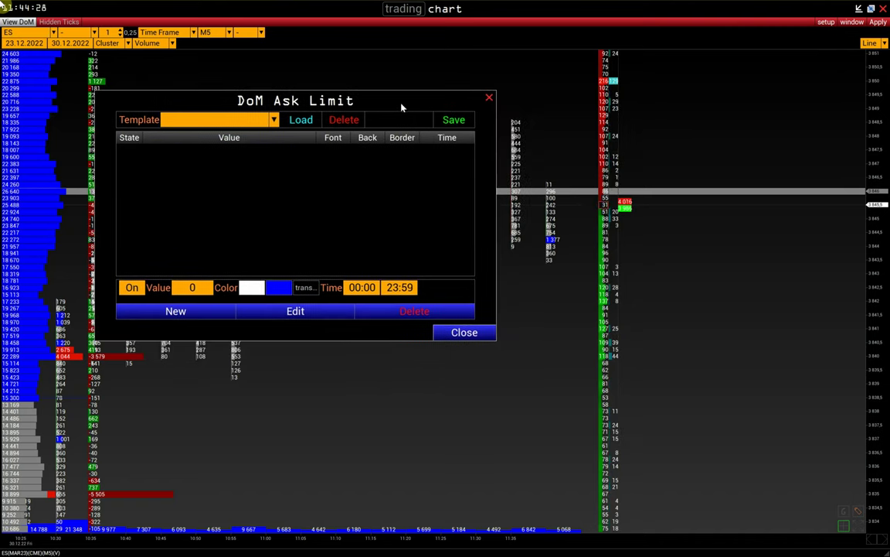
left_click(191, 287)
type("12")
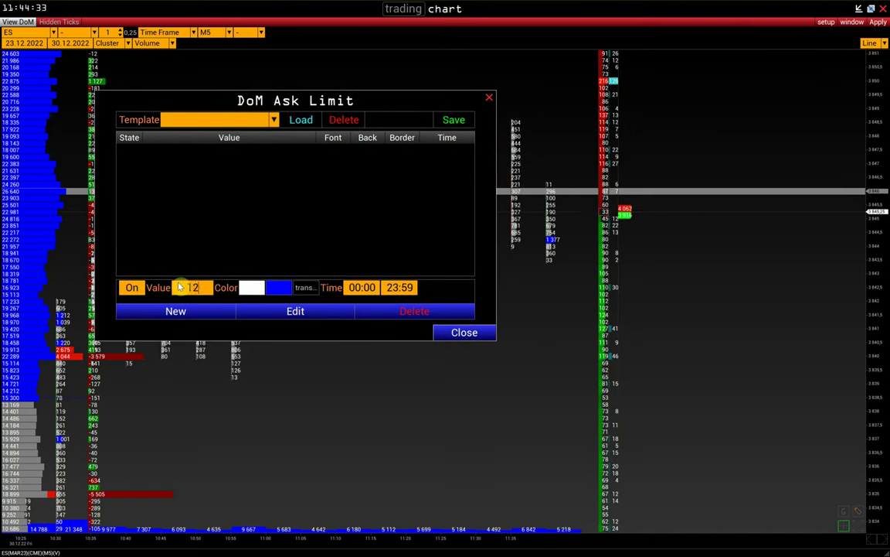
type("0")
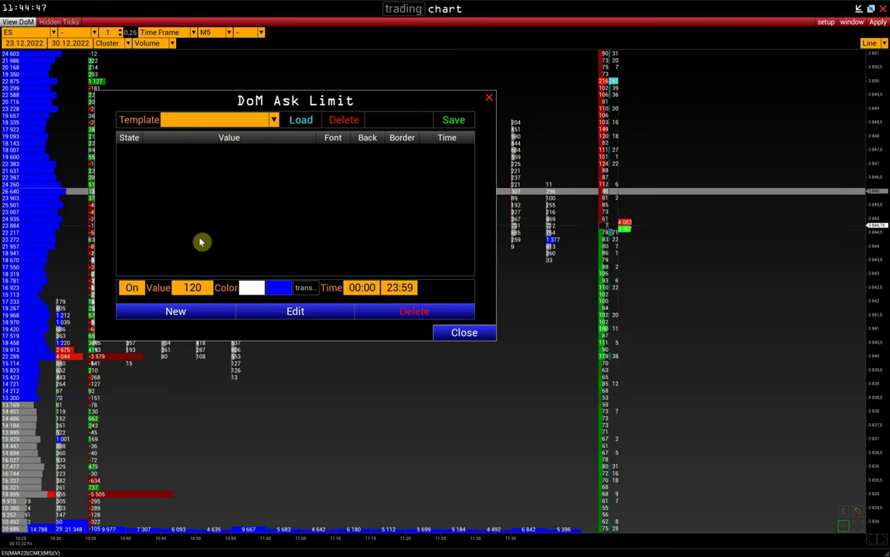
Check the colour choices for the ask limit's font, background and border without changing them
left_click(251, 294)
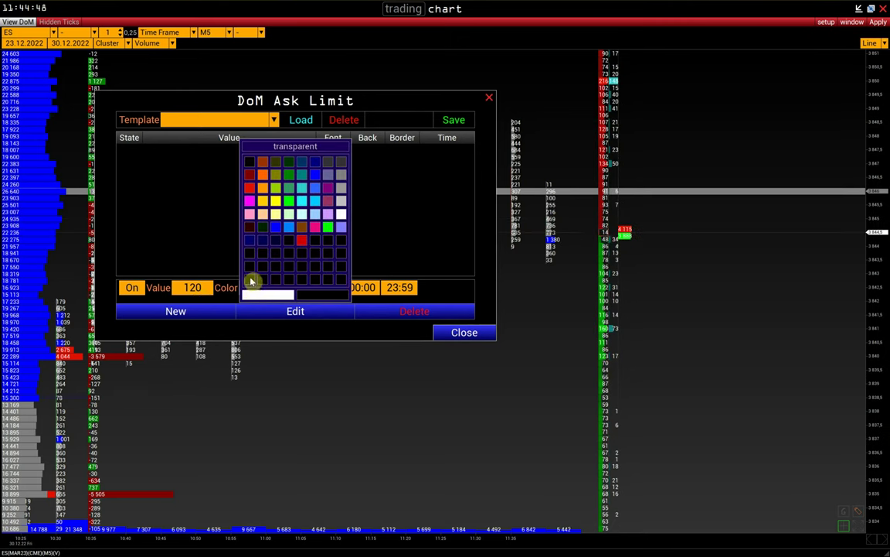
left_click(279, 289)
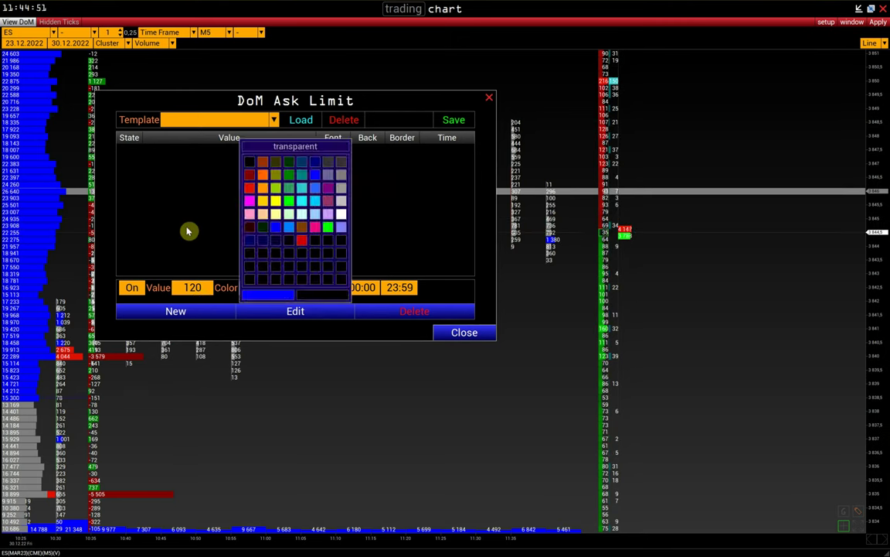
left_click(188, 230)
left_click(304, 288)
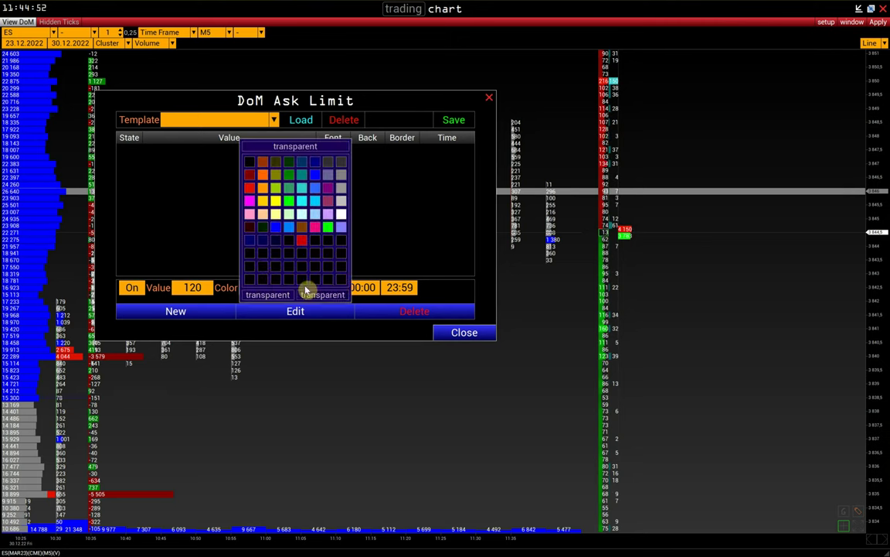
left_click(218, 243)
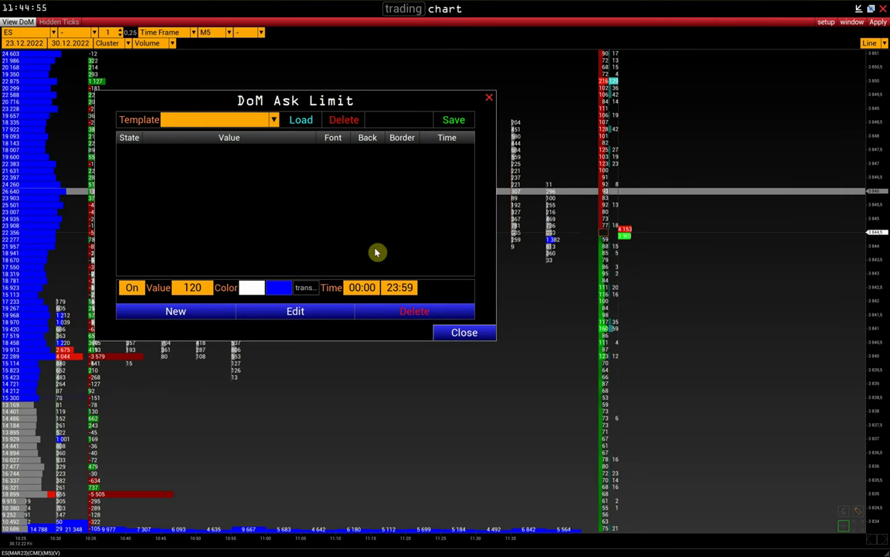
Add the ask limit of 120 with its 00:00 to 23:59 time range and close the limit settings
left_click(361, 287)
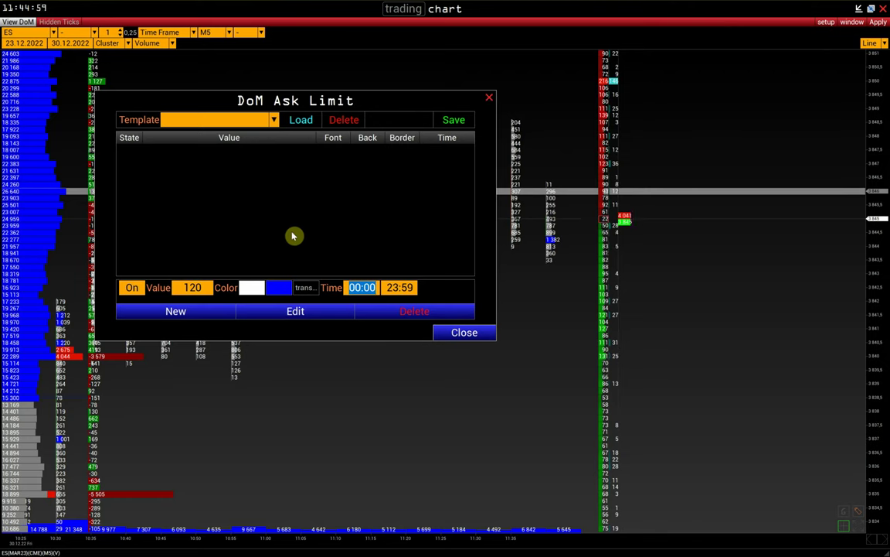
left_click(213, 312)
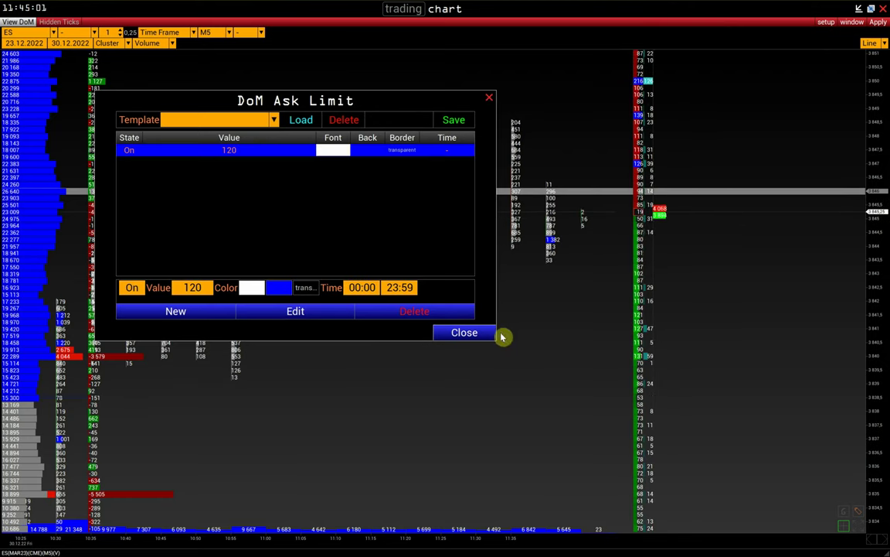
left_click(464, 332)
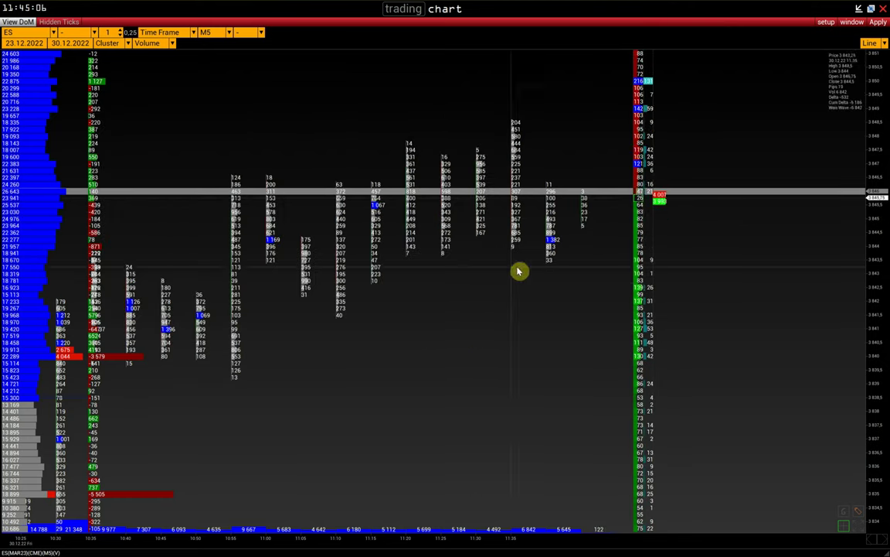